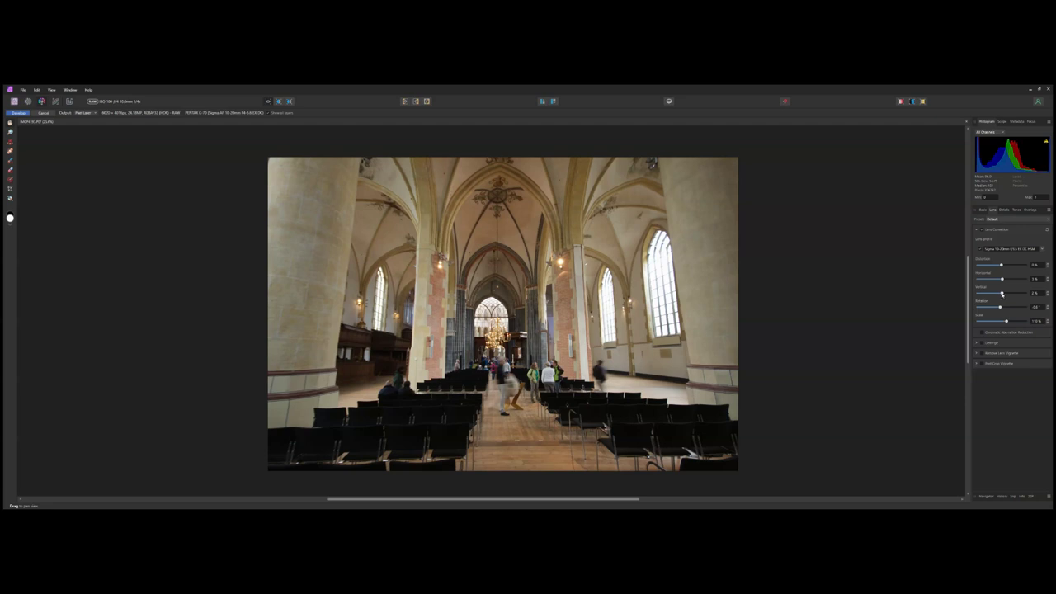
- Drag the Lens Correction Vertical slider left in three nudges until the columns stand nearly upright
left_click_drag(1003, 293, 998, 295)
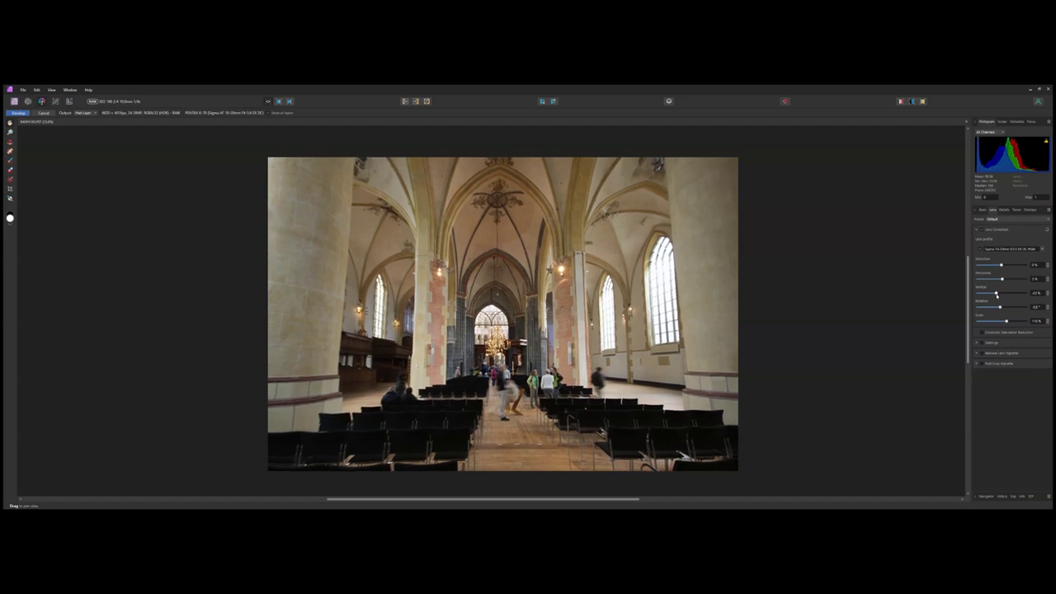
left_click_drag(998, 294, 994, 296)
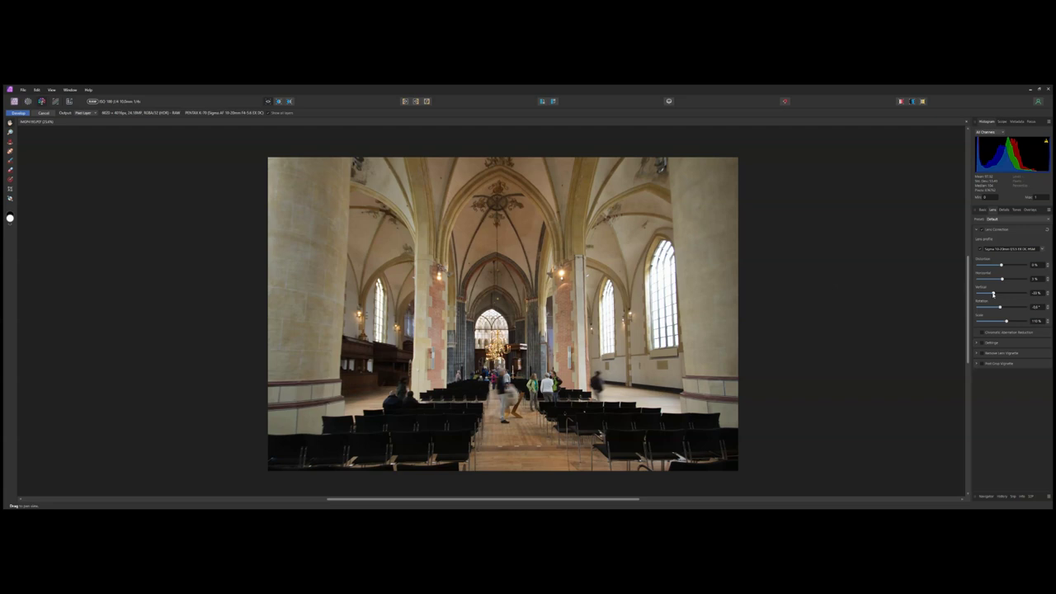
left_click_drag(994, 295, 989, 296)
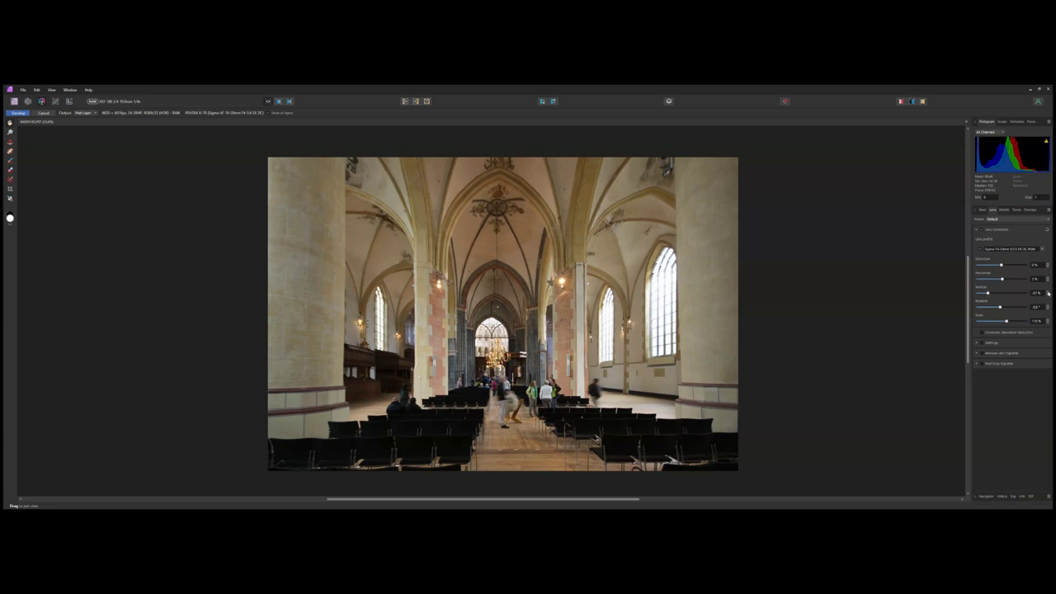
- Nudge the Vertical perspective value one small step with its spinner arrow
left_click(1048, 295)
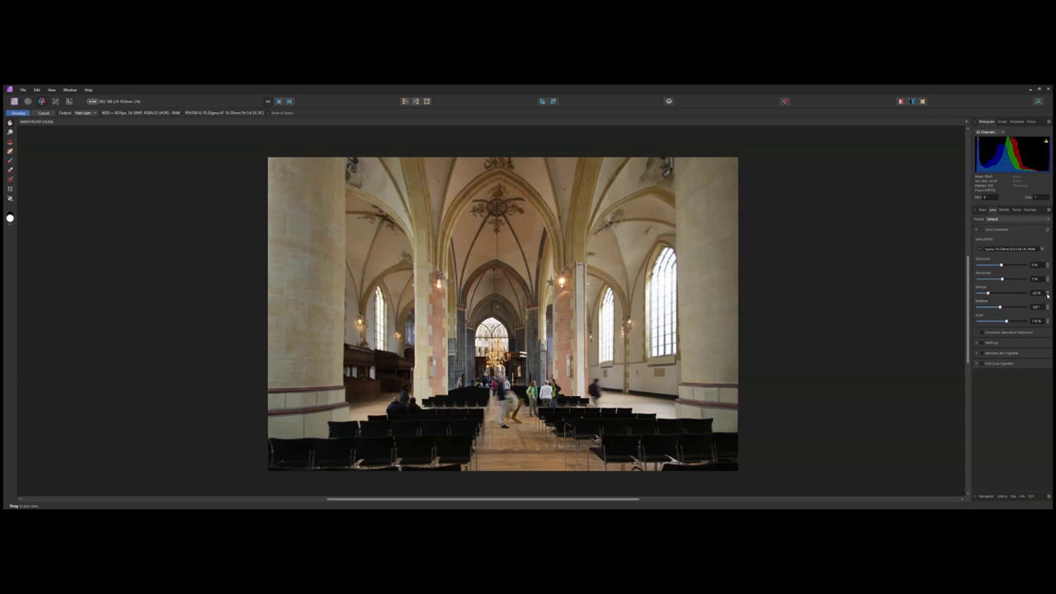